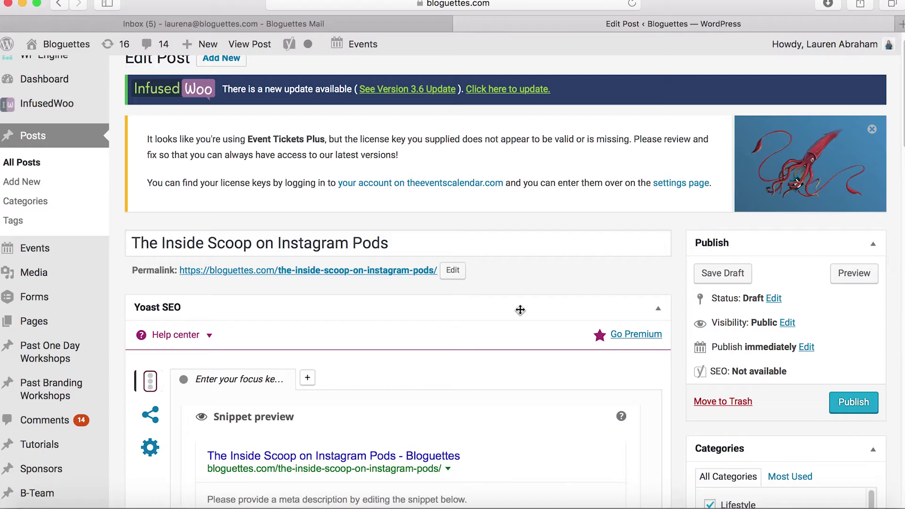
Step: Scroll the 'The Inside Scoop on Instagram Pods' draft down to its Yoast SEO panel
scroll(519, 309, down, 5)
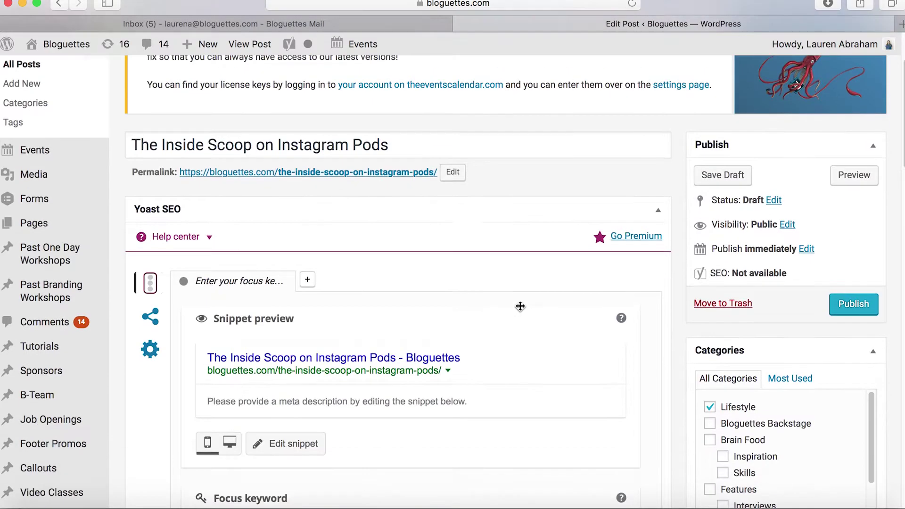
Step: Switch the post body editor from the Text view to the Visual view
scroll(546, 327, down, 4)
scroll(545, 326, up, 5)
scroll(546, 332, up, 5)
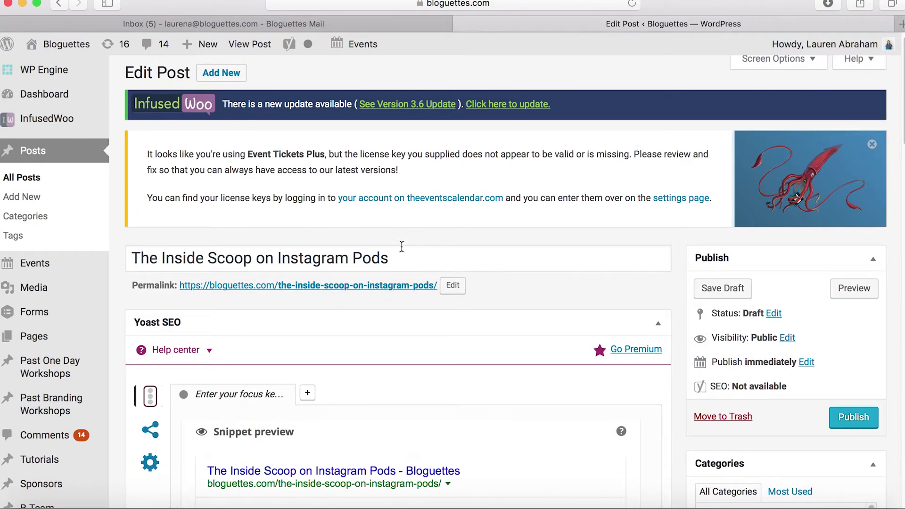
click(382, 264)
scroll(446, 339, down, 20)
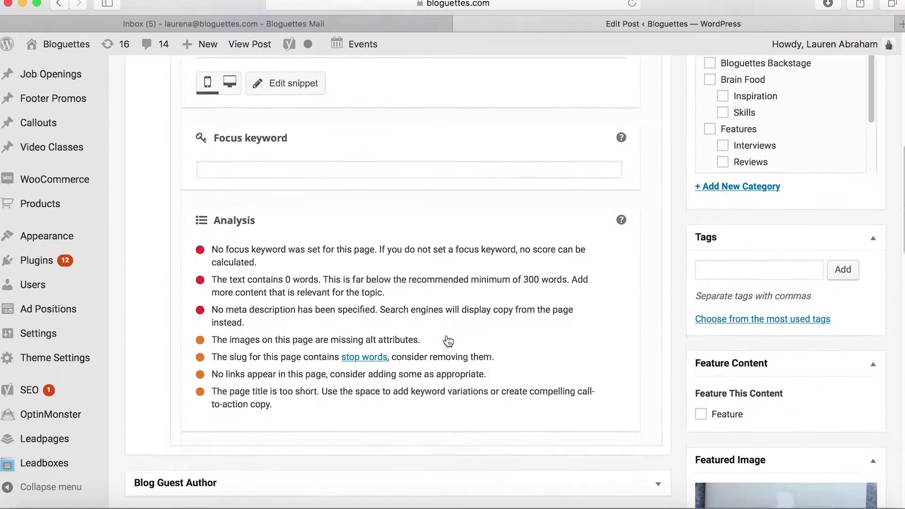
scroll(448, 341, down, 10)
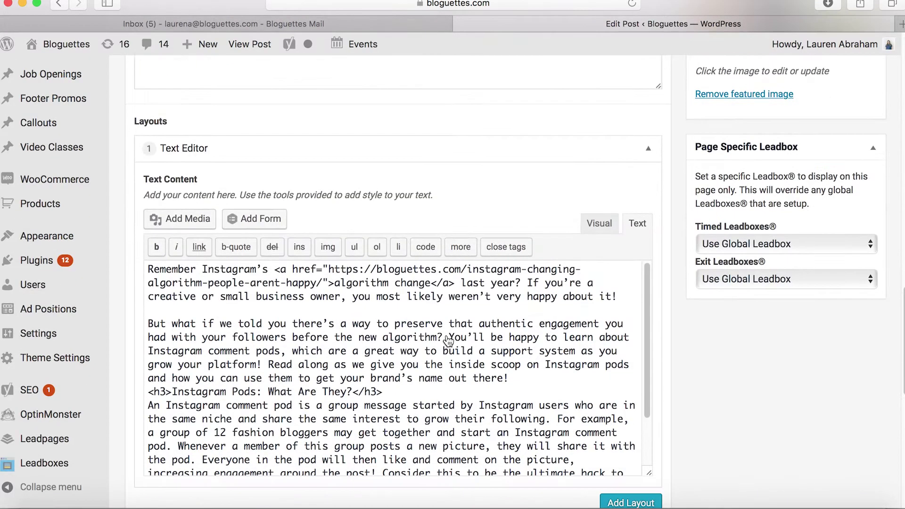
click(588, 230)
Step: Scroll back to the Yoast SEO box, which still shows no focus keyword or meta description
scroll(454, 408, down, 3)
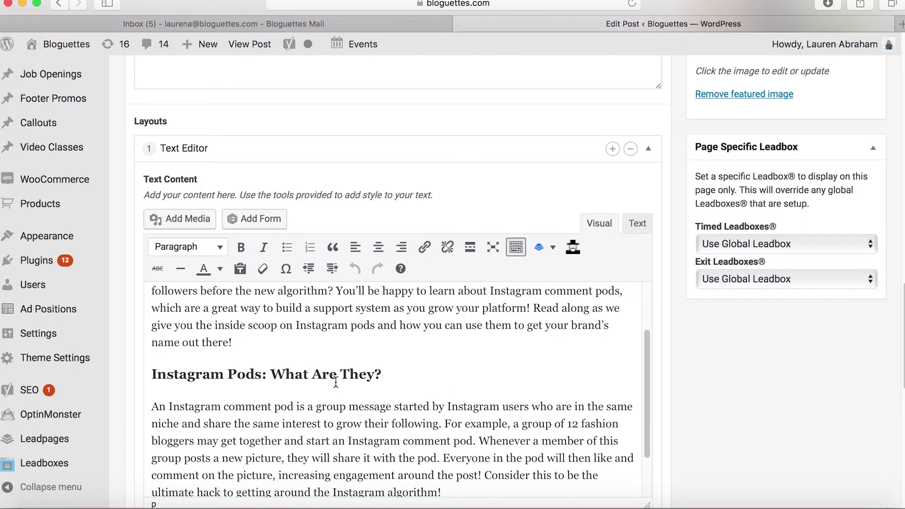
scroll(436, 357, up, 3)
scroll(520, 371, up, 3)
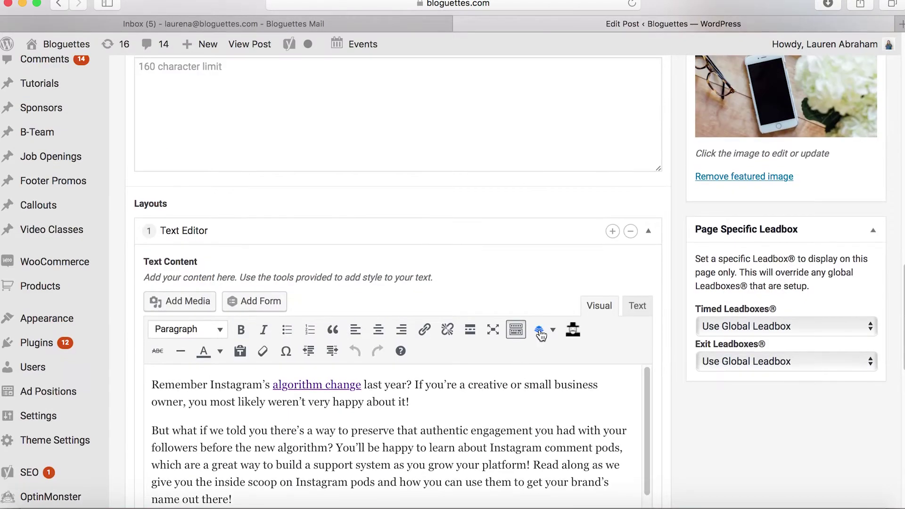
scroll(485, 241, up, 5)
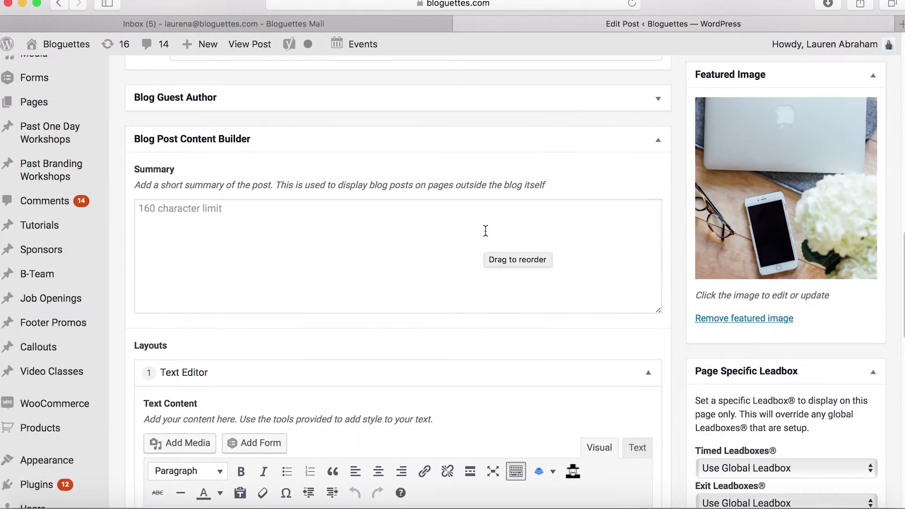
scroll(473, 208, up, 5)
scroll(474, 207, up, 8)
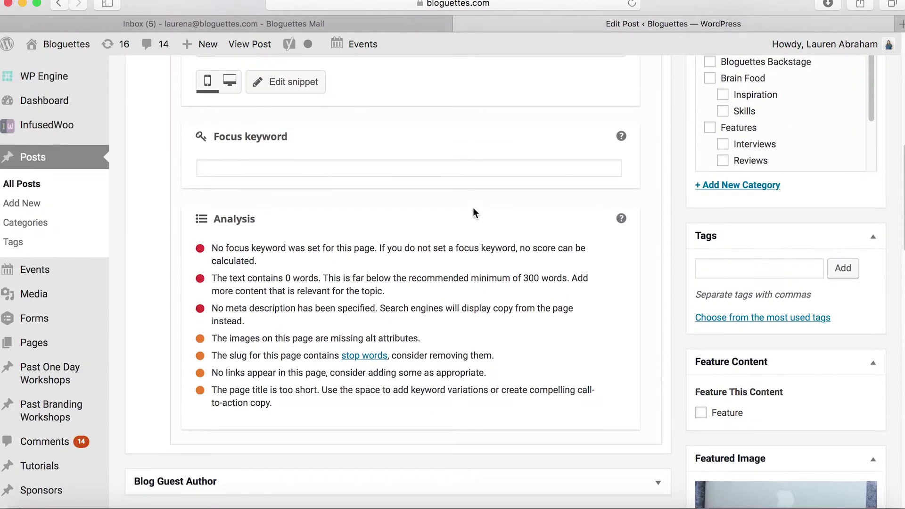
scroll(473, 214, up, 1)
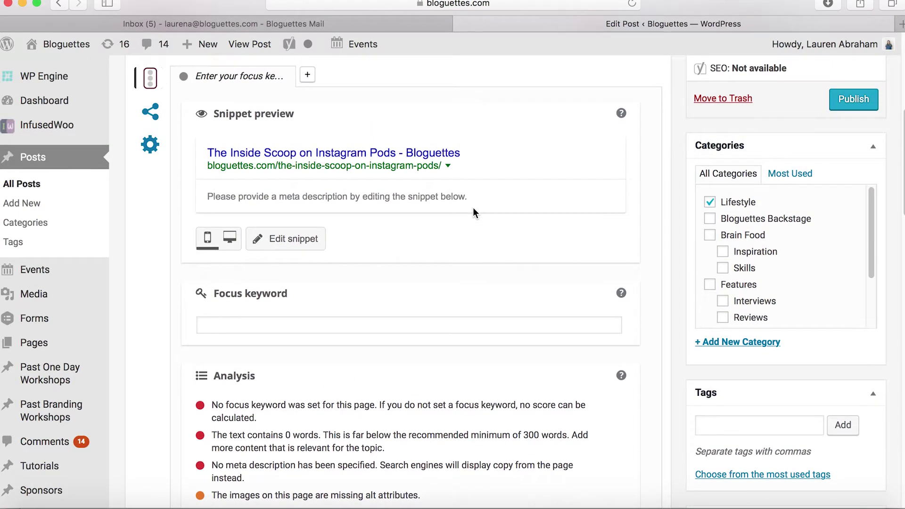
scroll(473, 209, up, 2)
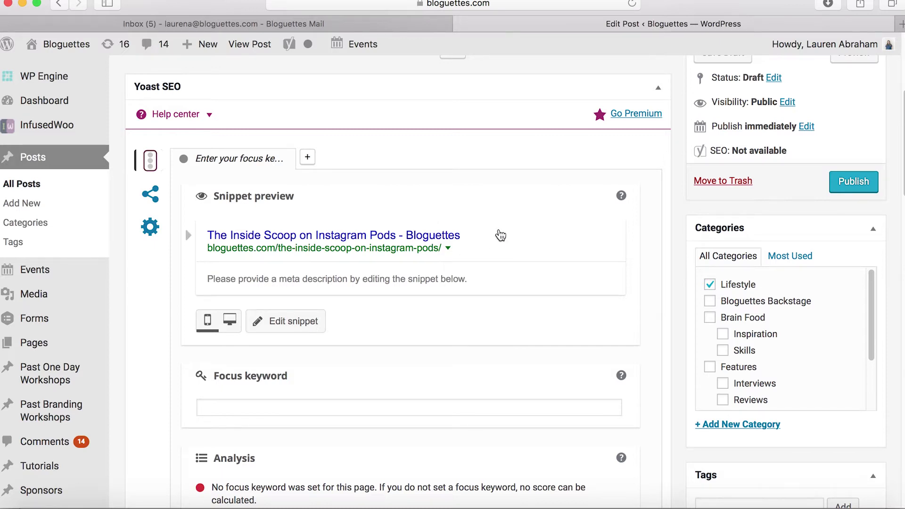
scroll(477, 399, down, 2)
scroll(477, 399, down, 1)
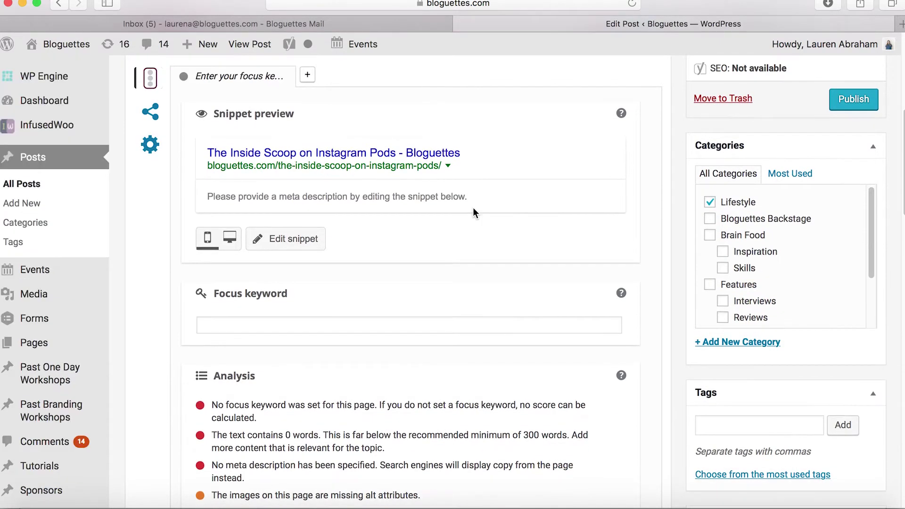
scroll(474, 209, up, 2)
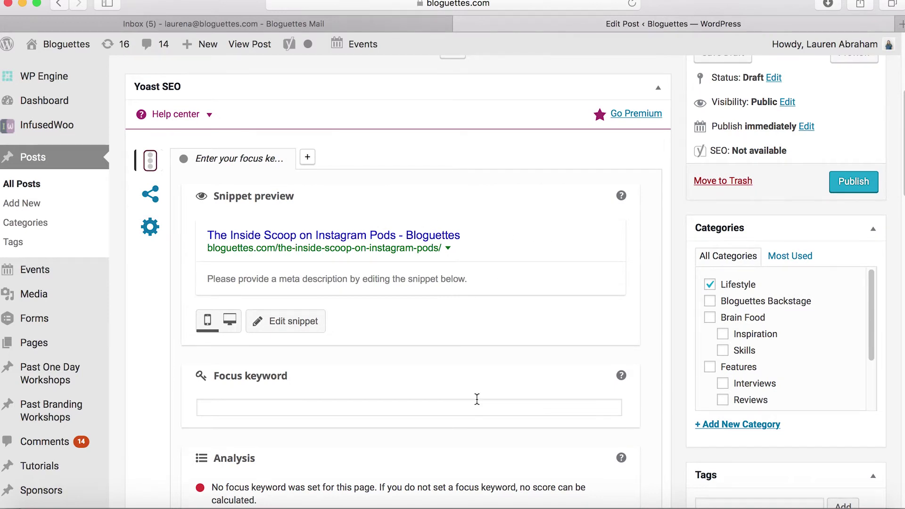
scroll(471, 383, down, 3)
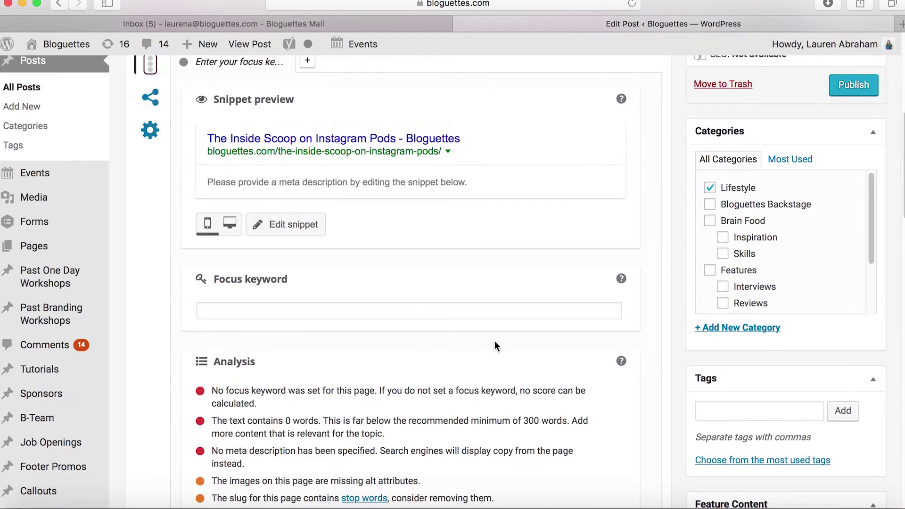
Step: Enter 'instagram pods' as the Yoast focus keyword
click(380, 312)
text(instagram)
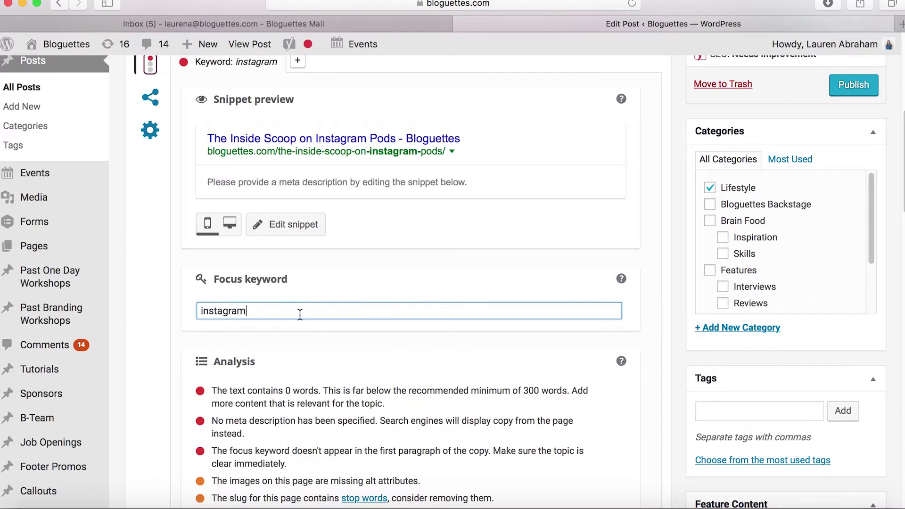
text( pods)
scroll(405, 387, down, 5)
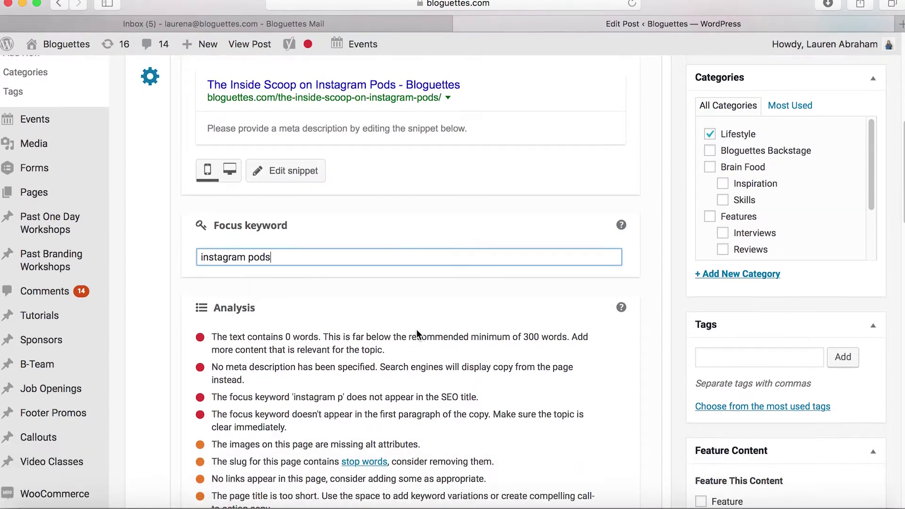
scroll(494, 373, up, 5)
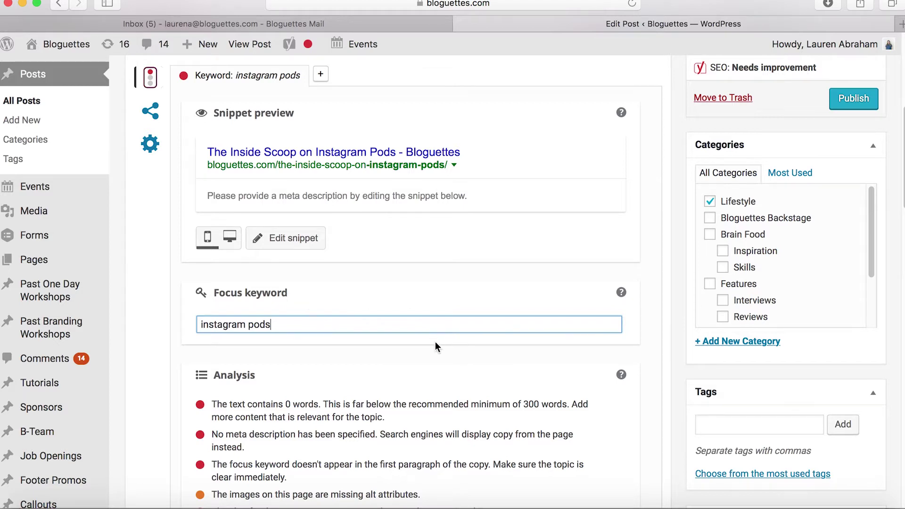
scroll(434, 341, up, 2)
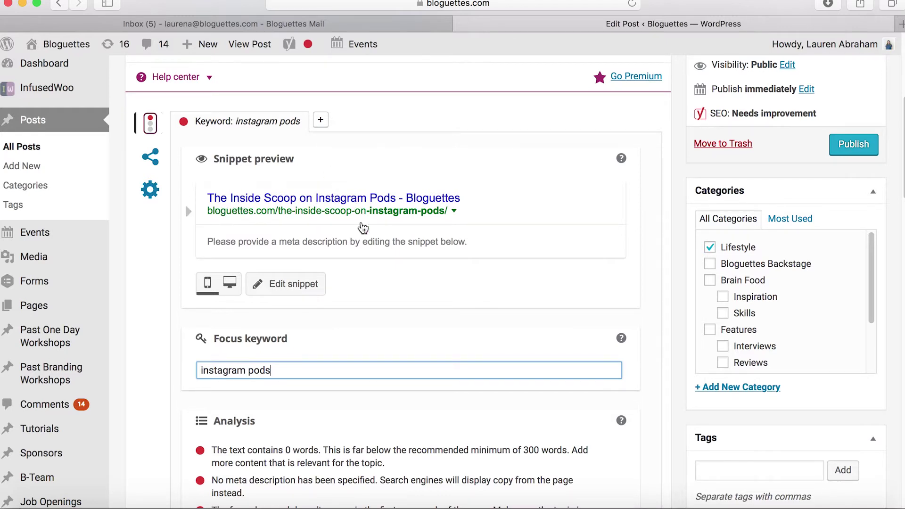
scroll(441, 363, down, 10)
scroll(441, 363, down, 10)
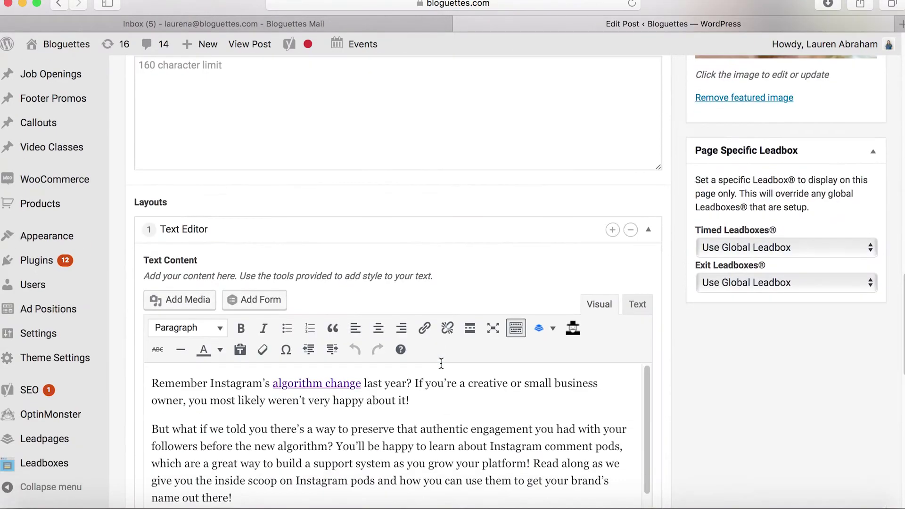
scroll(454, 435, down, 3)
scroll(454, 435, up, 3)
scroll(722, 414, down, 3)
scroll(723, 409, down, 2)
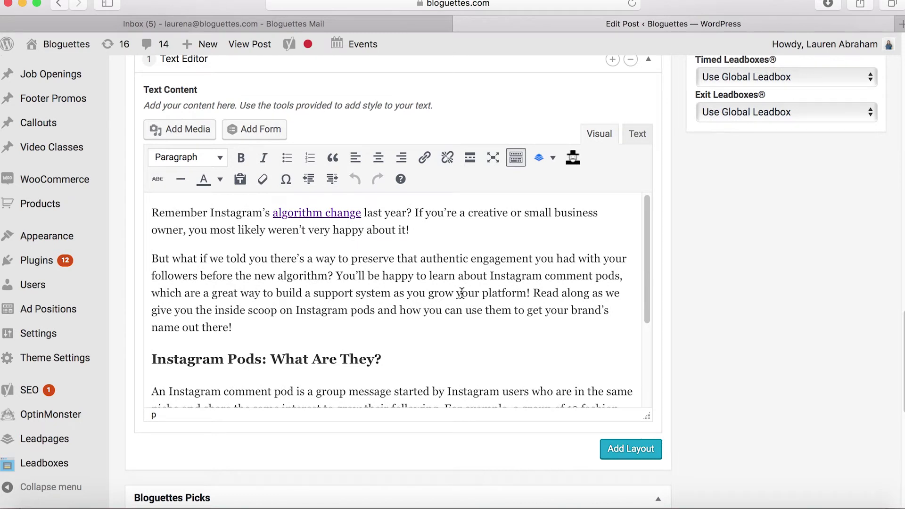
scroll(372, 290, down, 2)
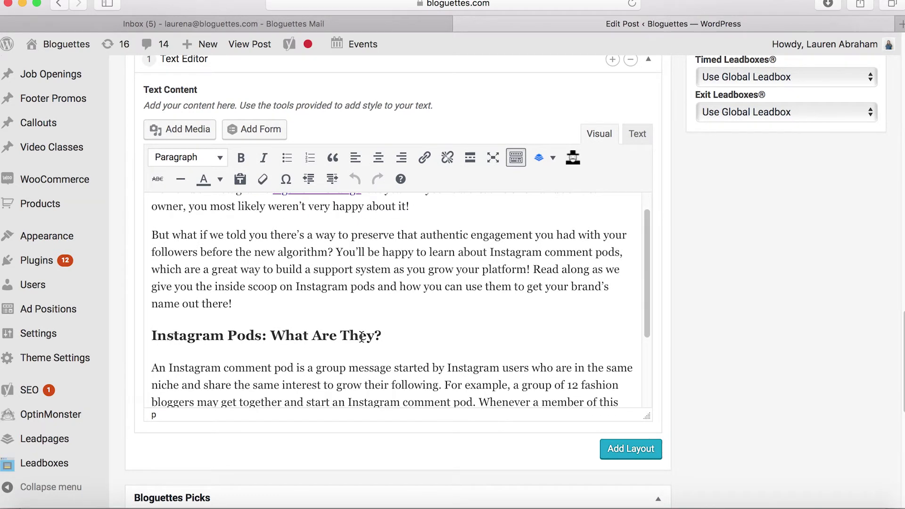
click(228, 318)
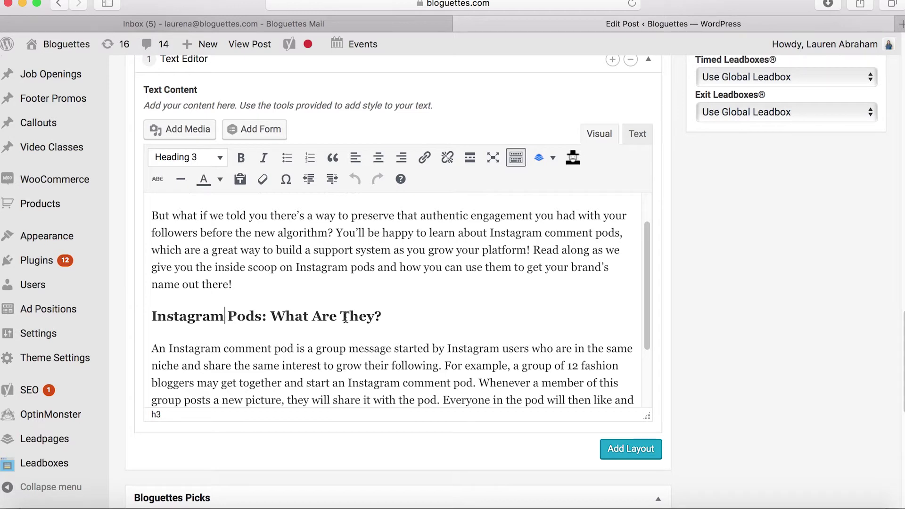
scroll(471, 339, down, 4)
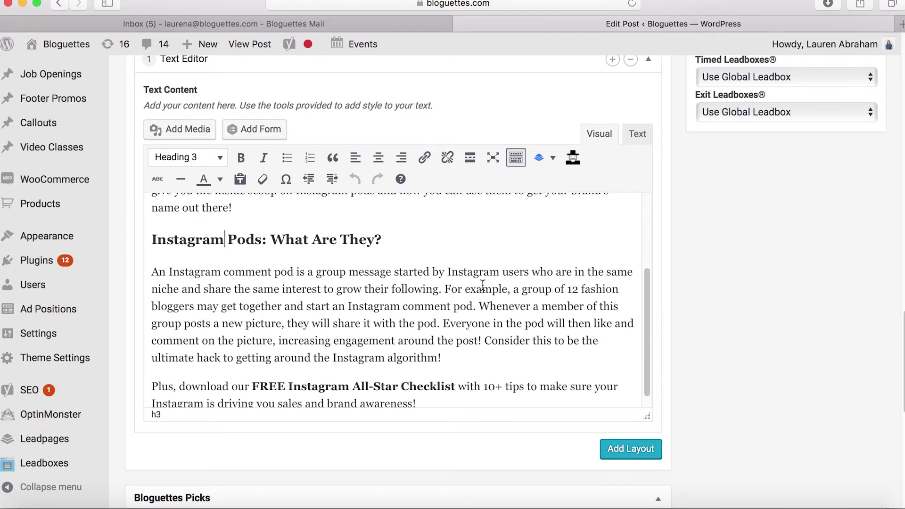
scroll(466, 298, up, 2)
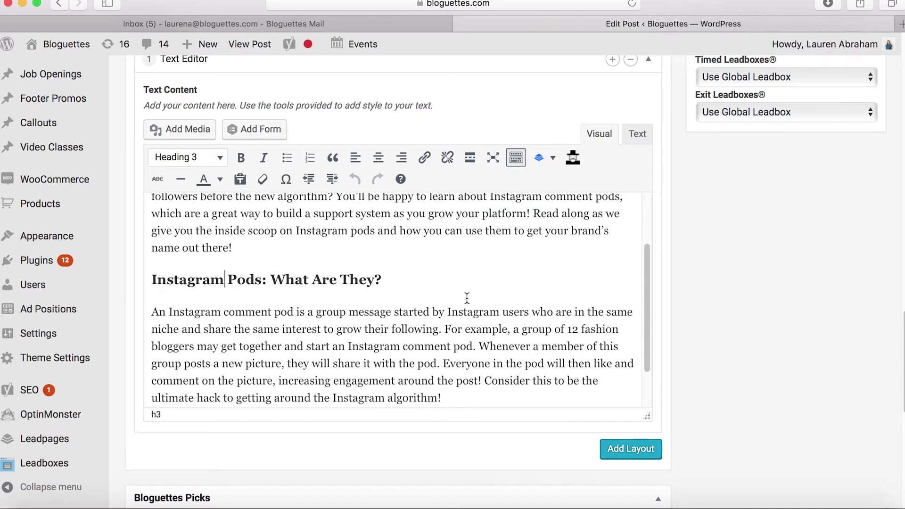
scroll(466, 298, up, 4)
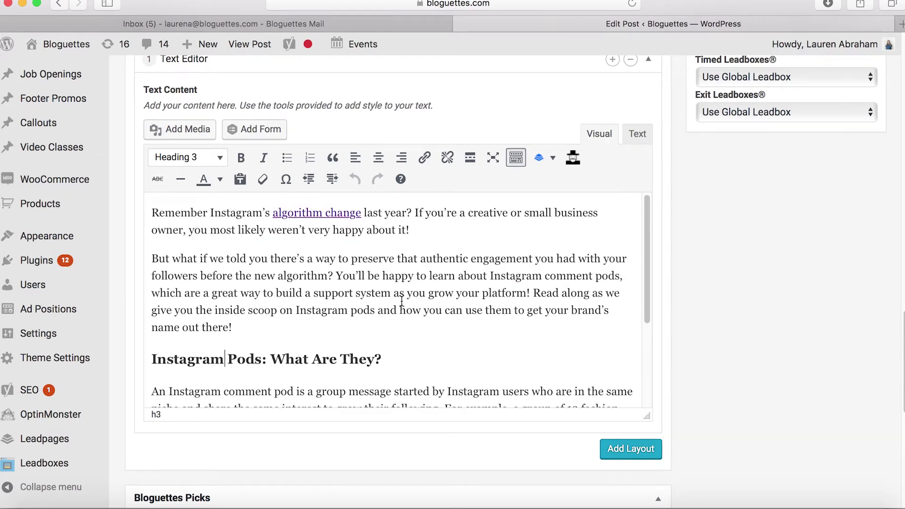
scroll(424, 289, up, 4)
scroll(500, 187, up, 4)
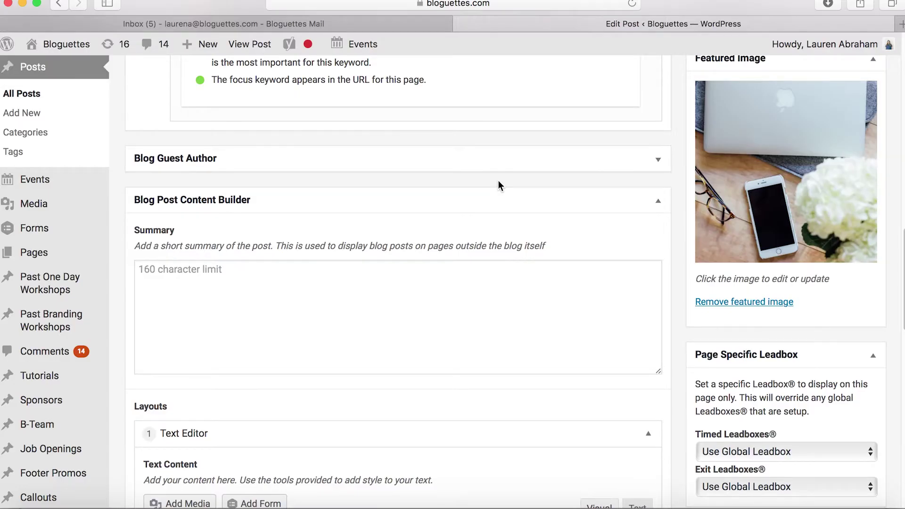
scroll(571, 257, down, 6)
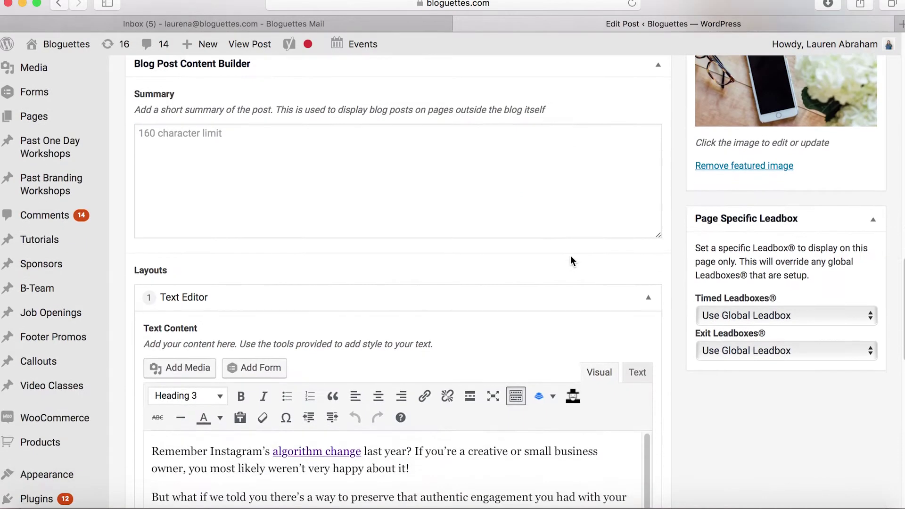
scroll(570, 365, down, 2)
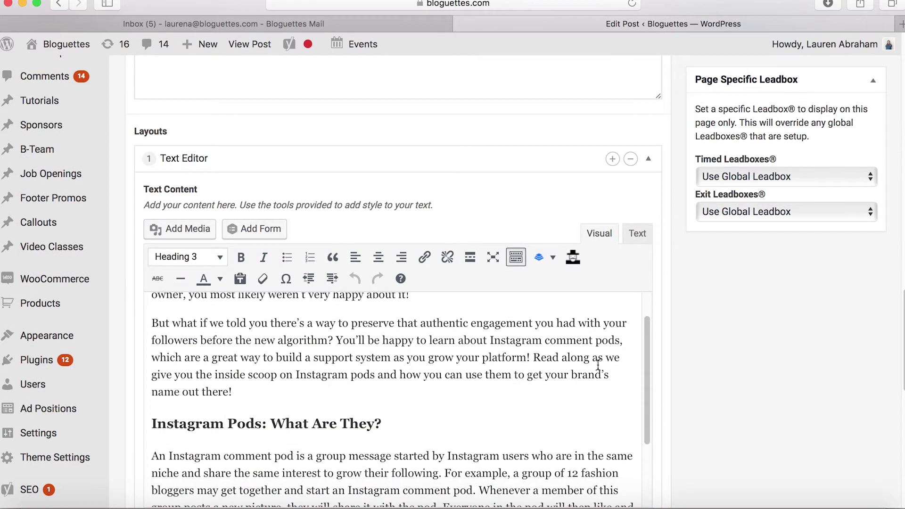
scroll(549, 374, up, 2)
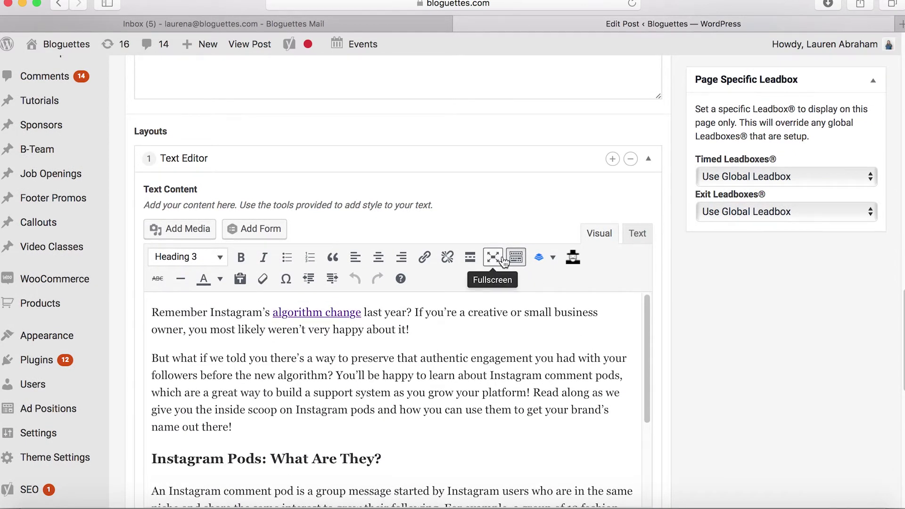
scroll(501, 259, up, 5)
scroll(504, 263, up, 13)
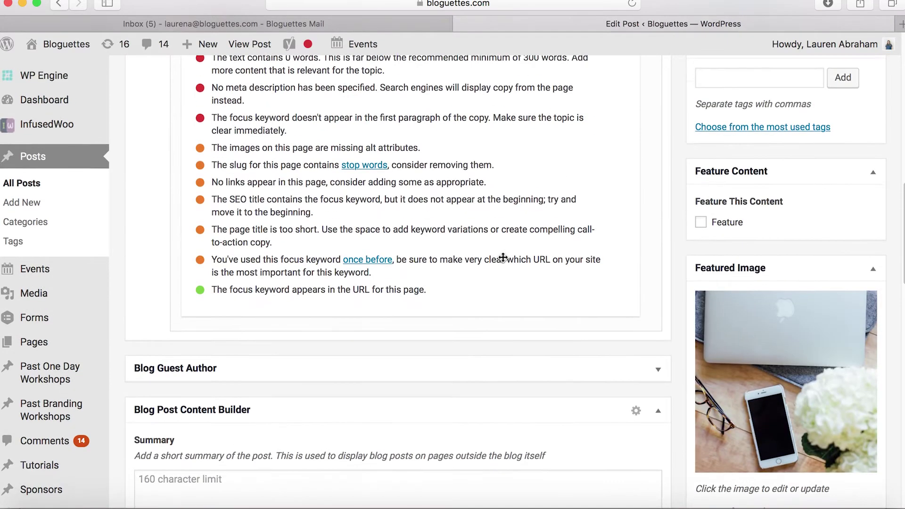
scroll(502, 256, up, 1)
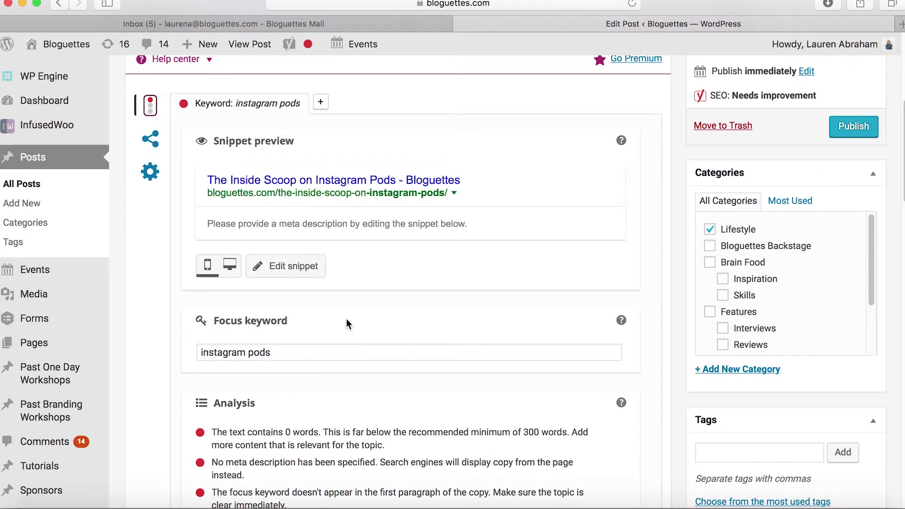
Step: Paste the prepared Instagram pods engagement sentence into the Yoast meta description field
click(308, 267)
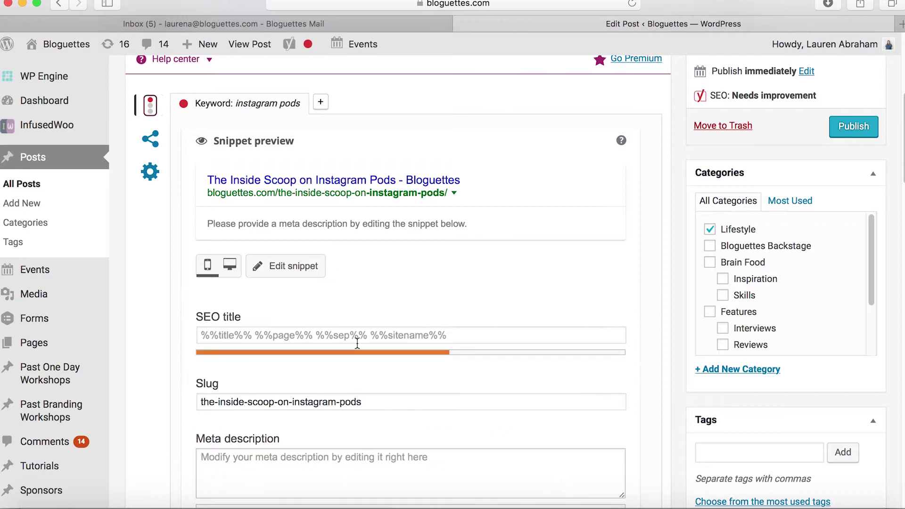
scroll(357, 343, down, 2)
click(258, 356)
text(If you're a blogger, small business owner, or creative, you'll be happy to know that Instagram pods are a great way to increase engagement! Learn more here!)
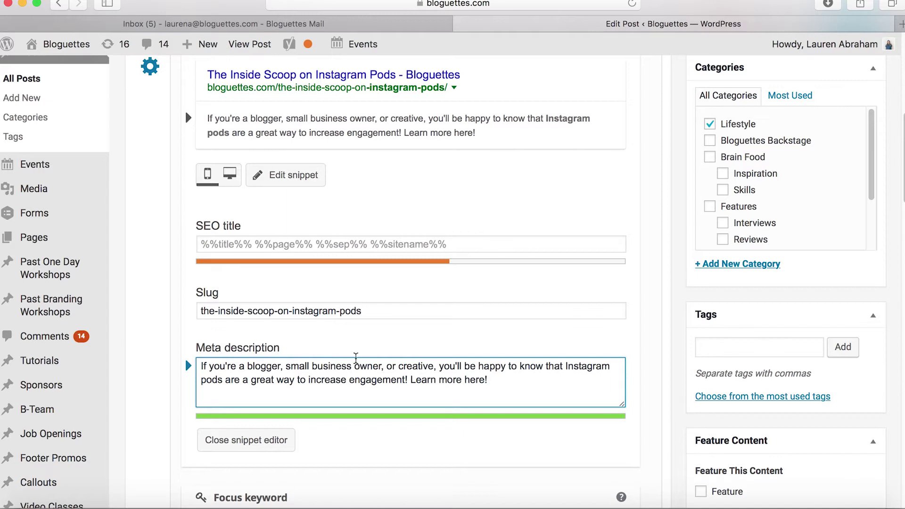
Step: Review the pasted meta description and its snippet preview
scroll(429, 383, down, 3)
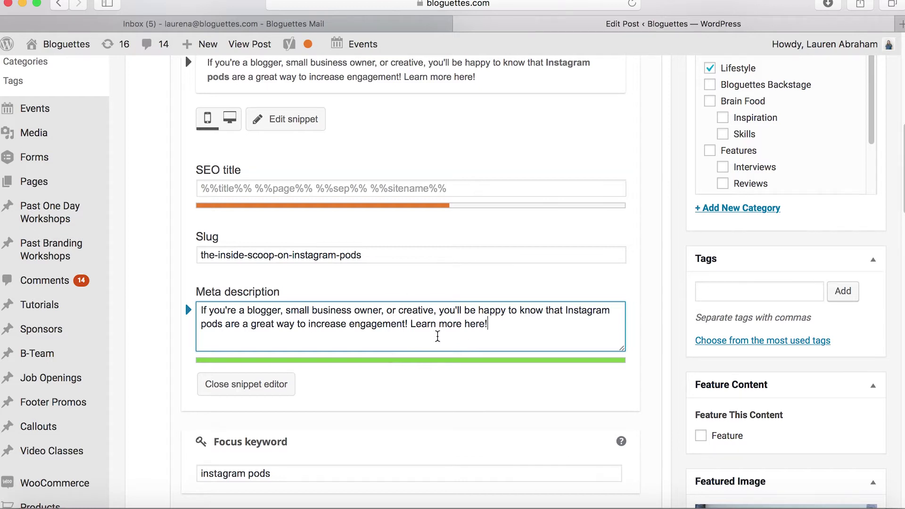
drag(223, 323, 213, 323)
click(538, 336)
scroll(555, 420, down, 5)
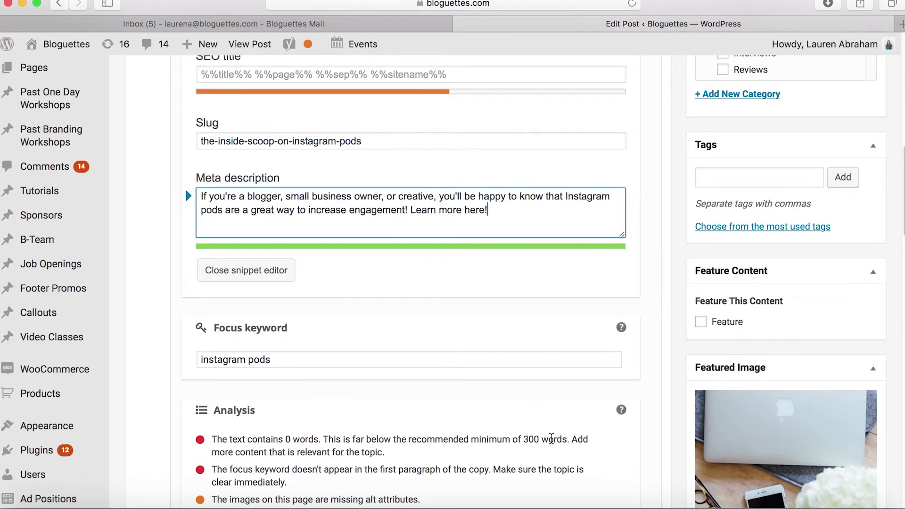
scroll(555, 425, down, 10)
scroll(551, 439, up, 15)
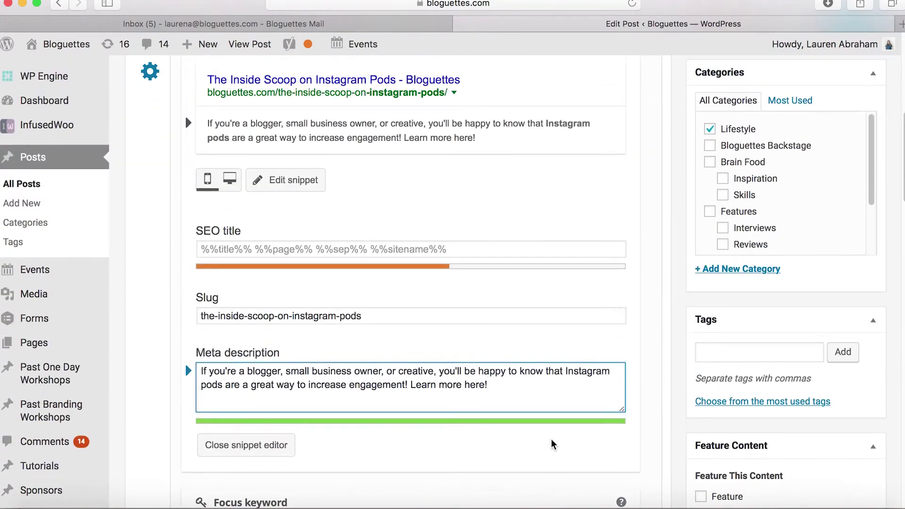
scroll(540, 348, up, 3)
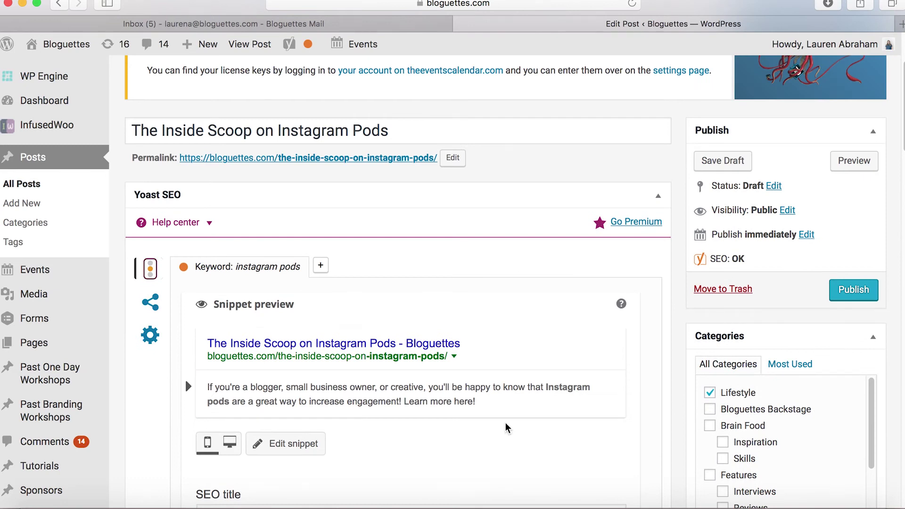
scroll(509, 432, down, 2)
scroll(512, 433, up, 5)
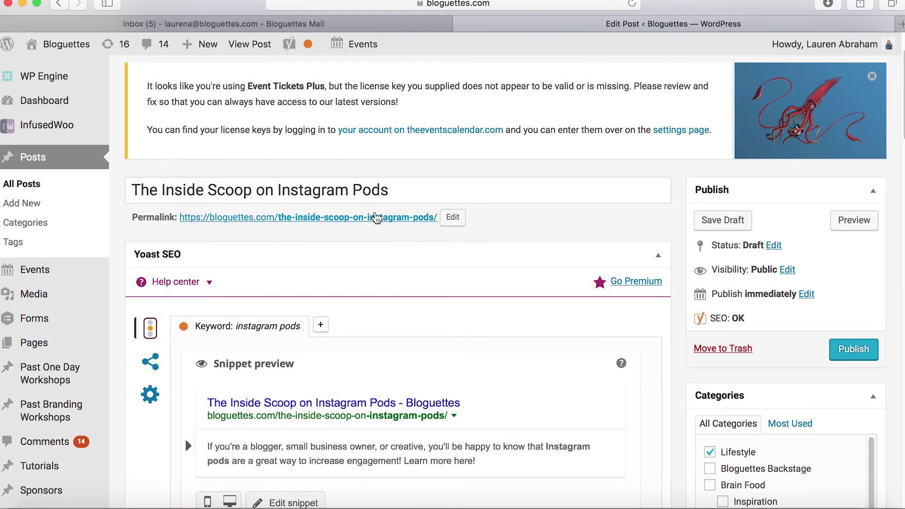
click(452, 219)
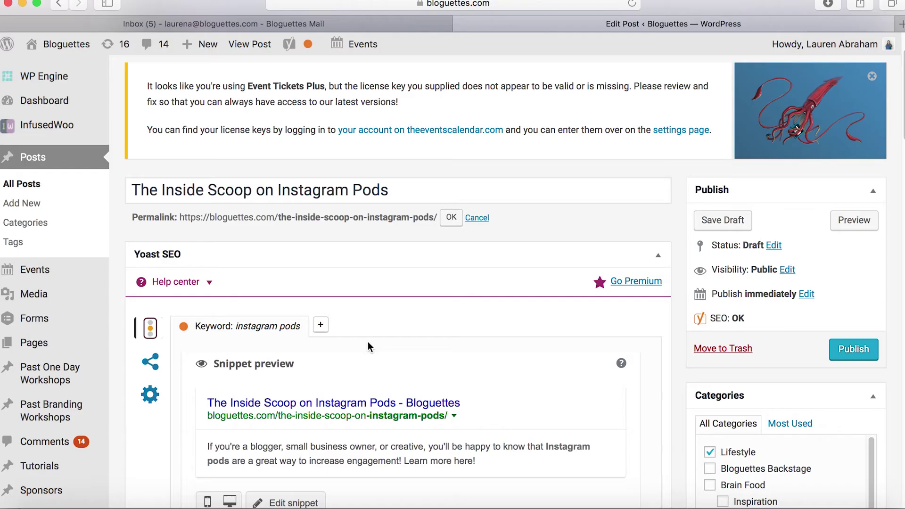
scroll(485, 385, down, 15)
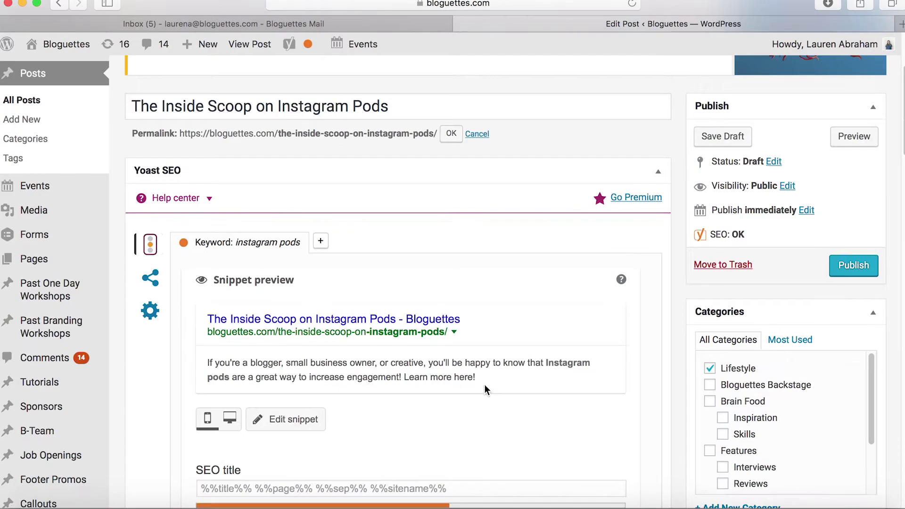
scroll(485, 385, down, 6)
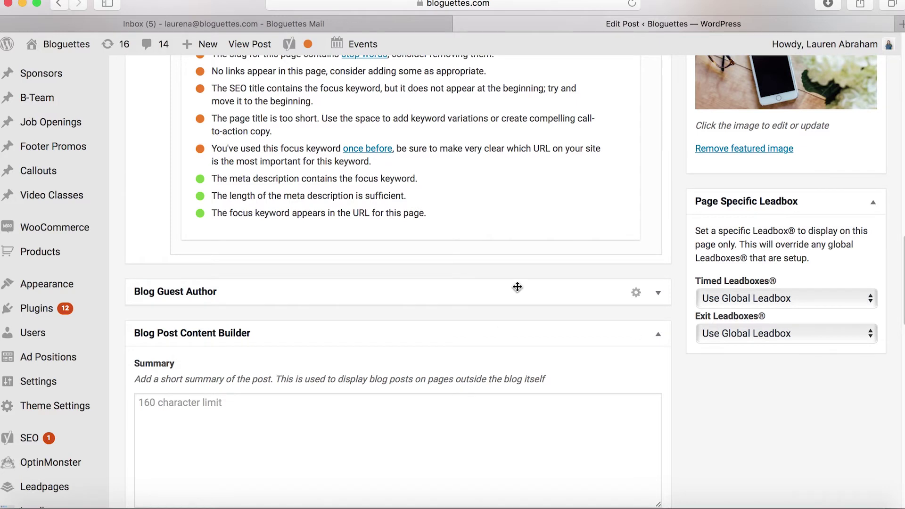
scroll(517, 287, up, 5)
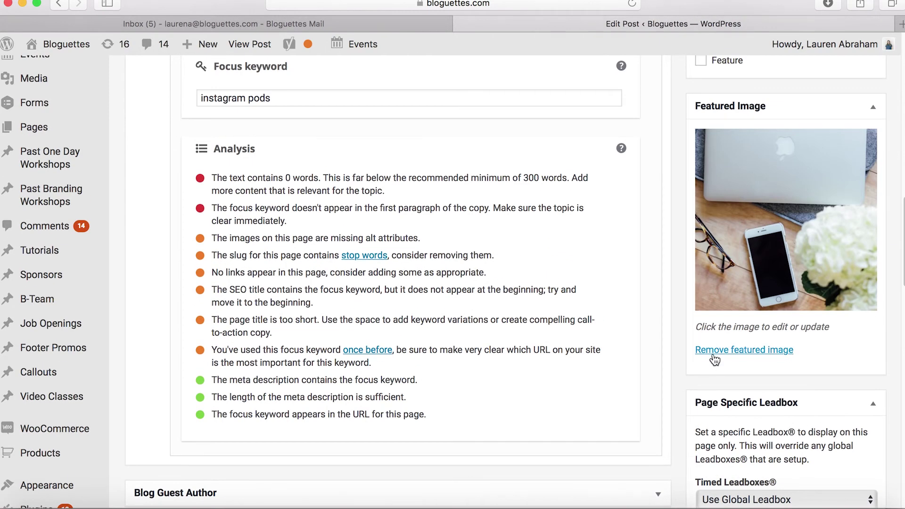
Step: Set the featured image's alt text to 'The Inside Scoop on Instagram Pods' and apply it
click(745, 231)
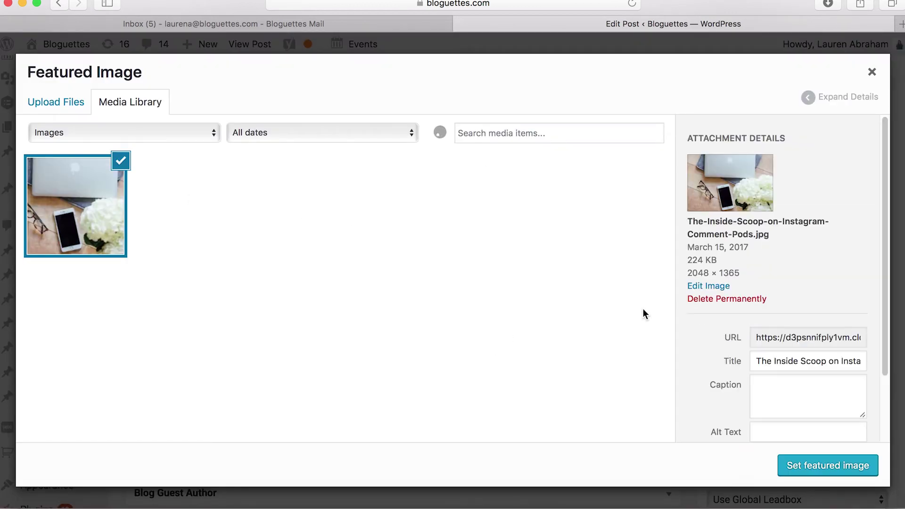
scroll(756, 354, down, 2)
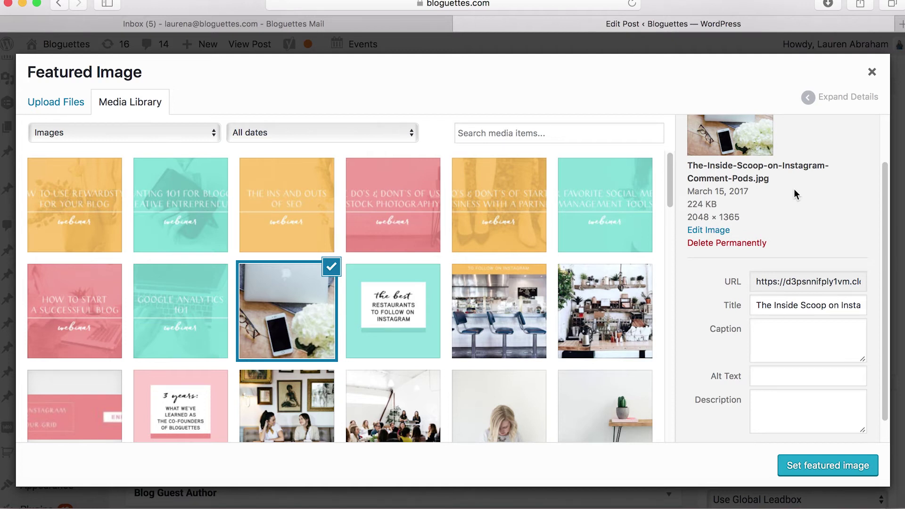
scroll(794, 188, up, 3)
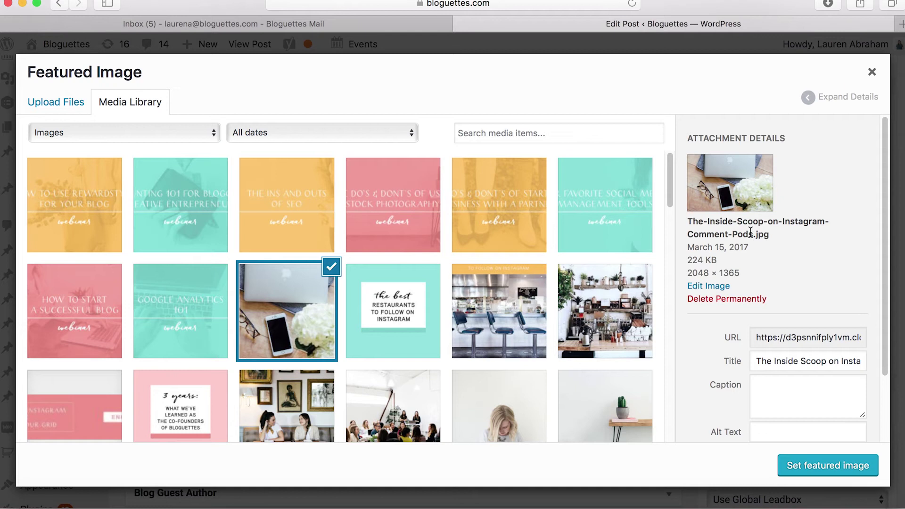
click(779, 363)
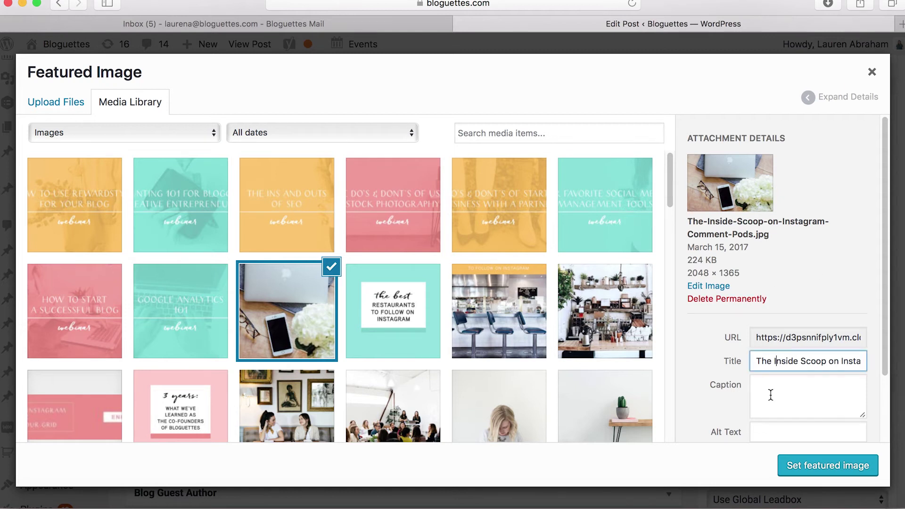
scroll(782, 401, down, 2)
click(774, 380)
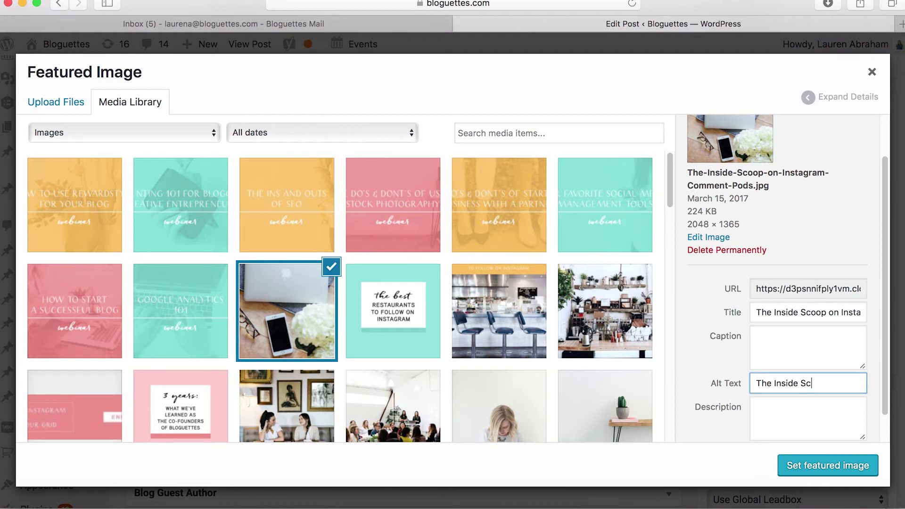
text(The Inside Scoop on Instagram Pods)
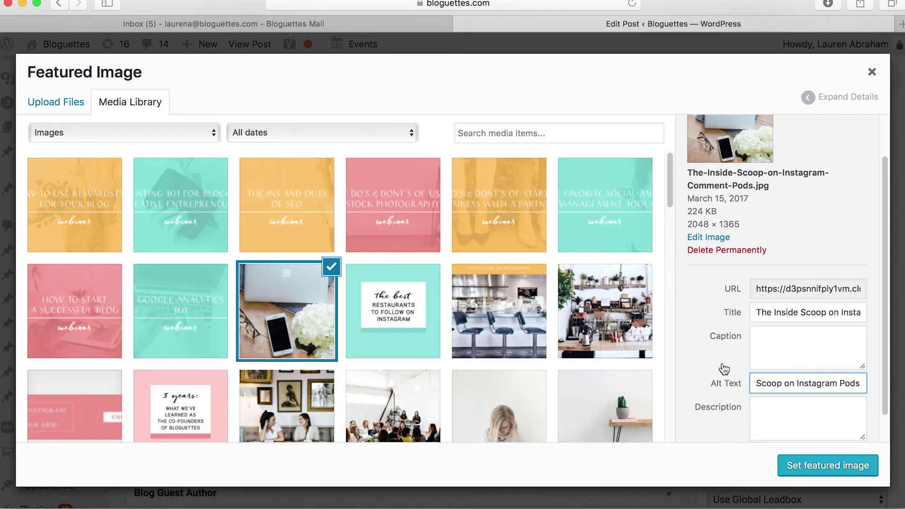
scroll(756, 344, down, 2)
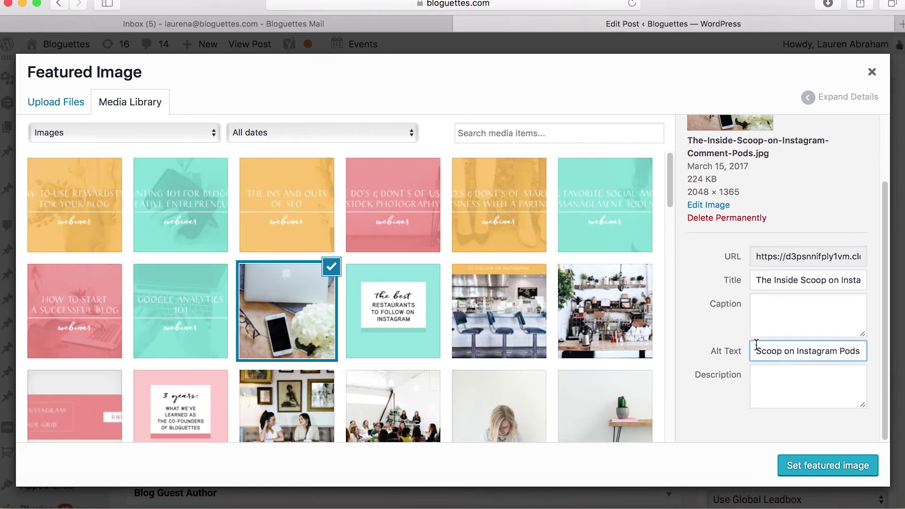
click(801, 469)
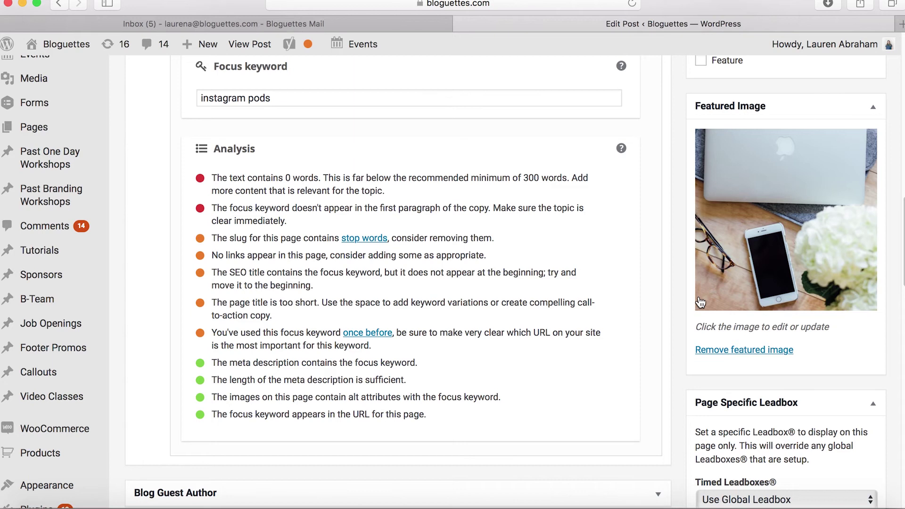
scroll(682, 279, up, 1)
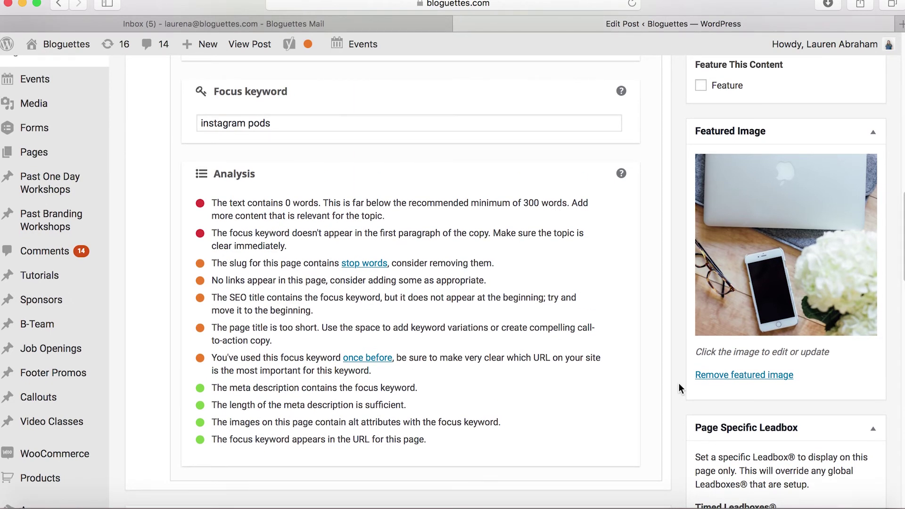
scroll(679, 382, down, 15)
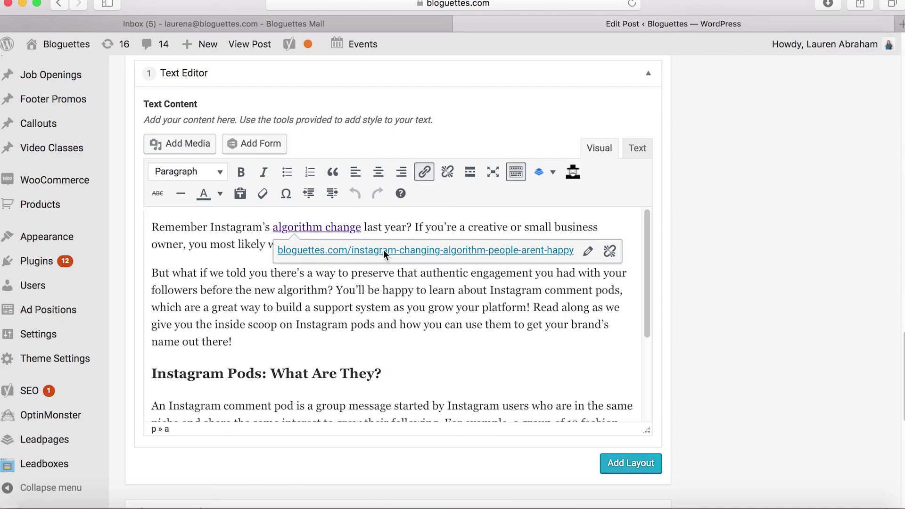
Step: Open the older post behind the 'algorithm change' link in a new tab
click(383, 250)
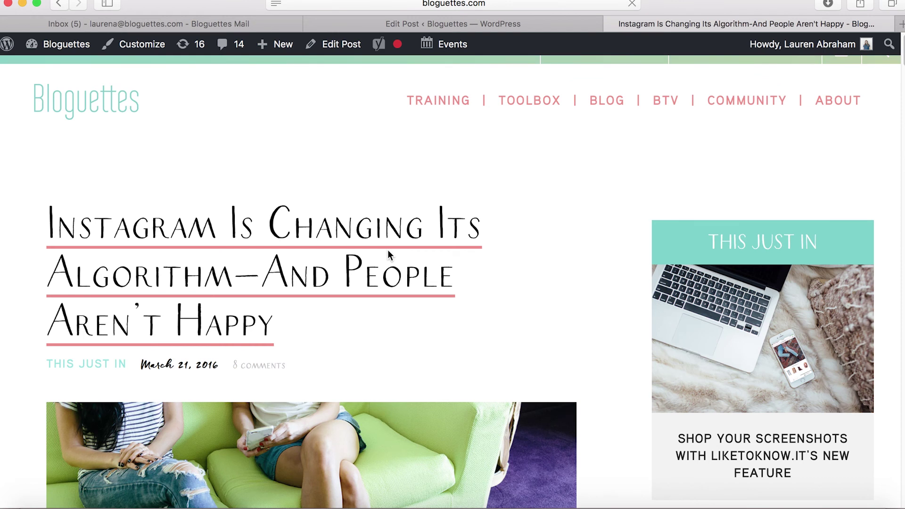
Step: Skim the older Instagram algorithm article, then return to the Edit Post tab
scroll(449, 329, down, 5)
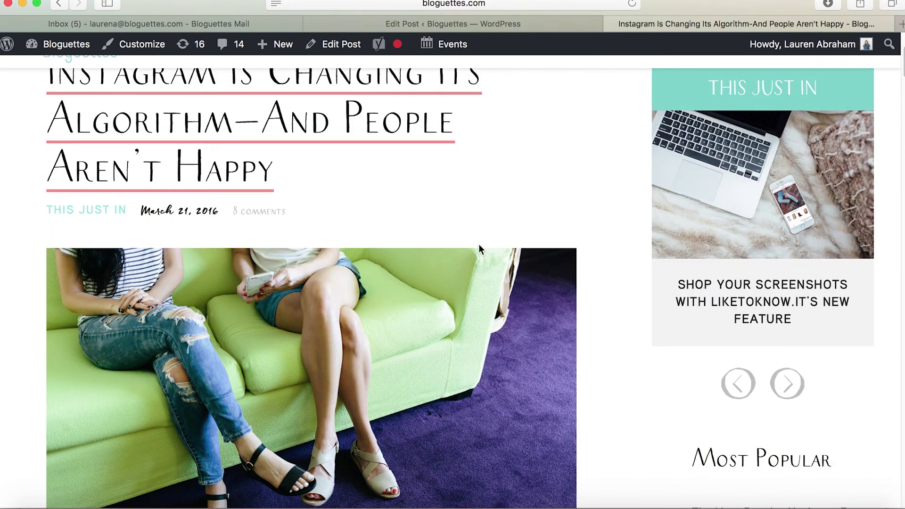
click(508, 27)
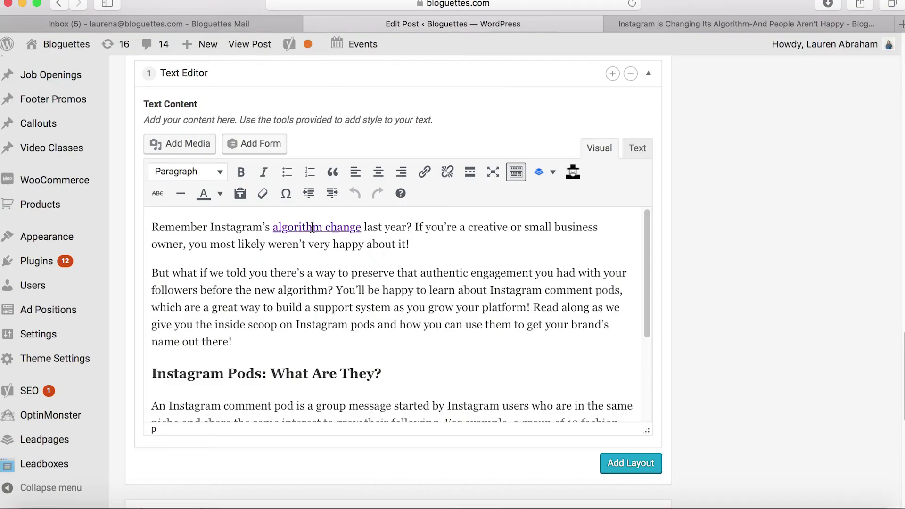
Step: Set the 'algorithm change' link to open in a new tab and update it
click(312, 228)
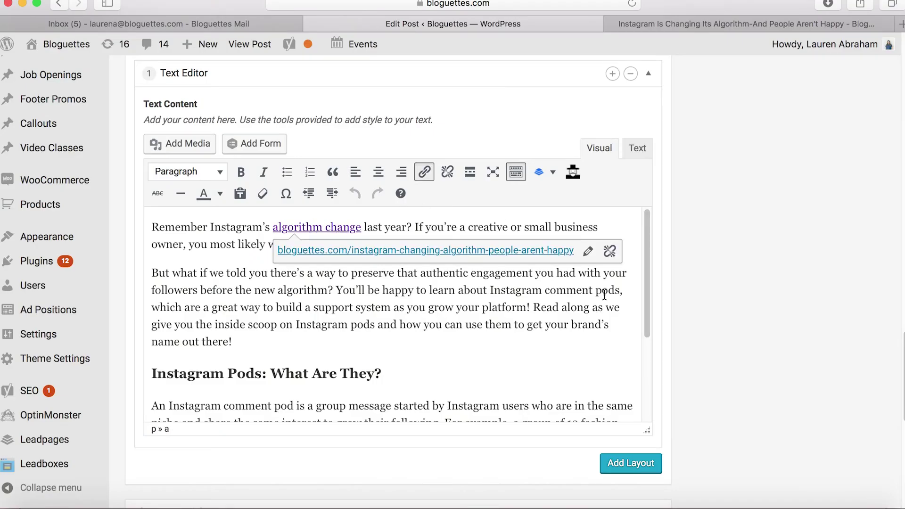
click(588, 251)
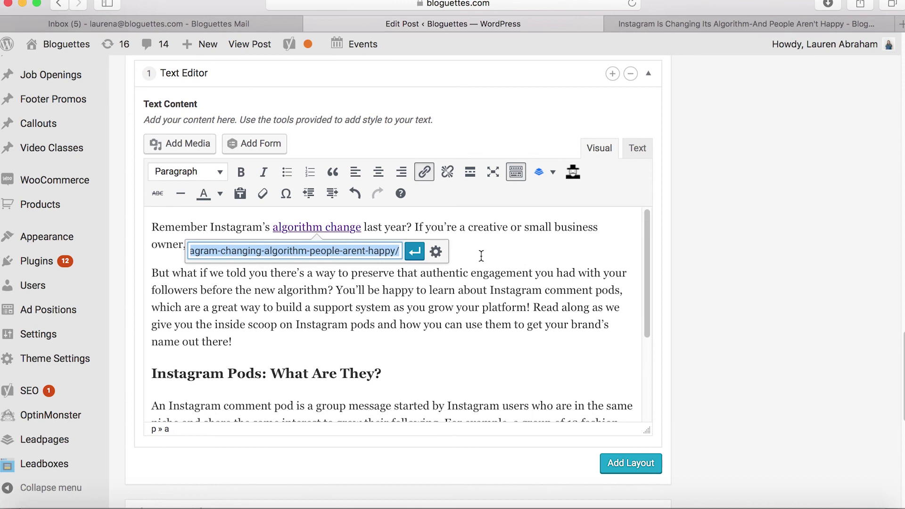
click(435, 252)
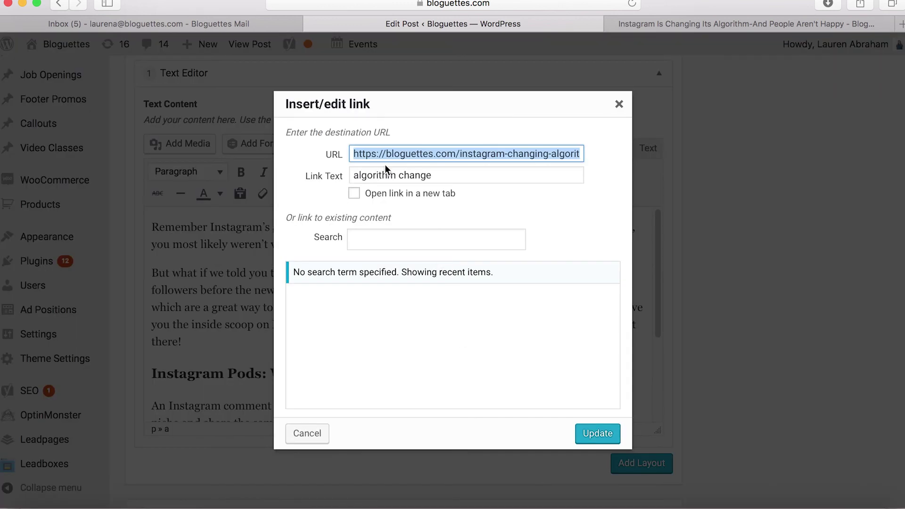
click(354, 194)
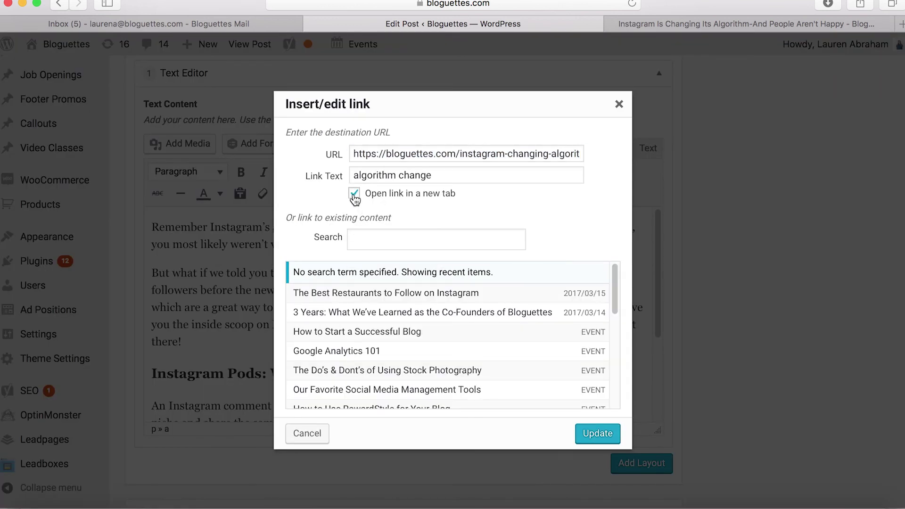
click(587, 440)
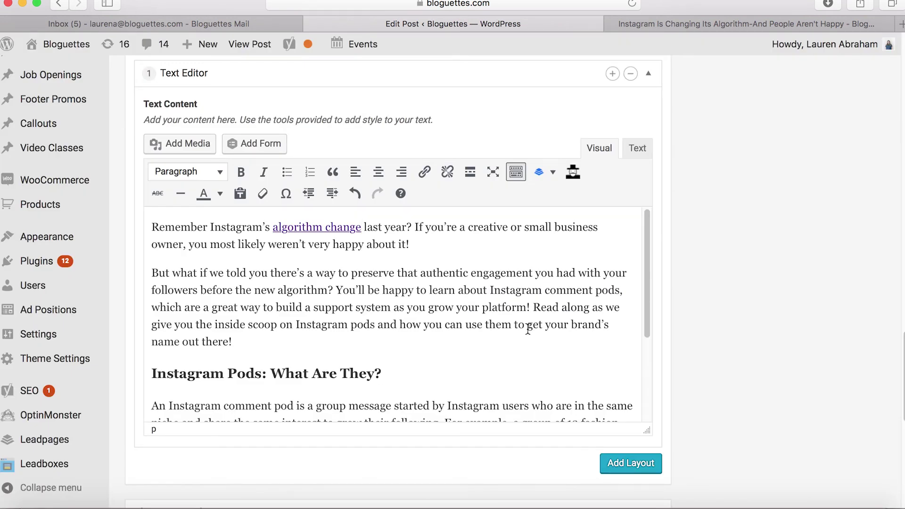
scroll(528, 328, down, 5)
scroll(528, 329, up, 5)
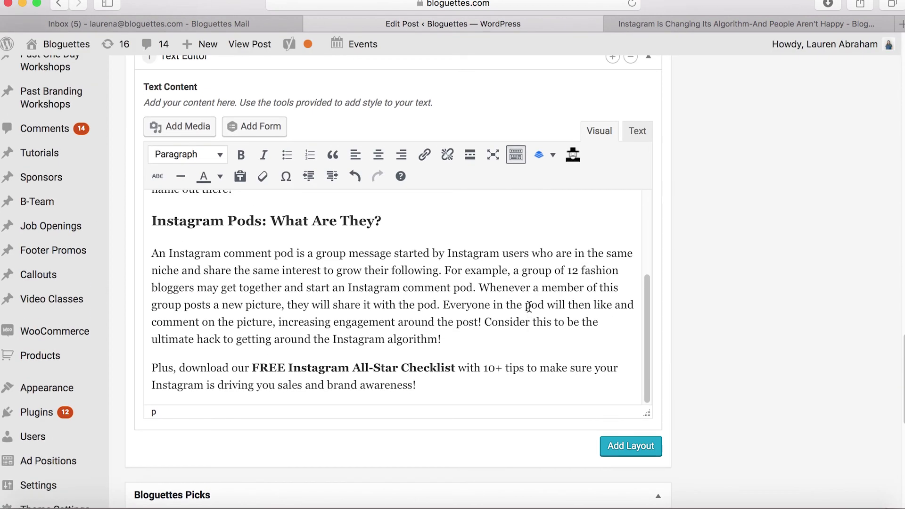